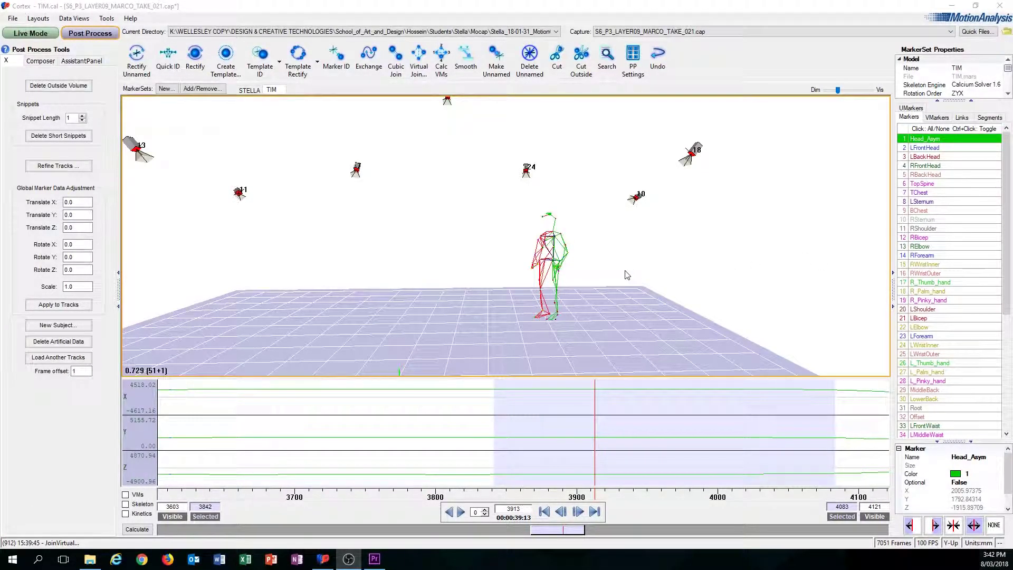
Step: Examine the captured figure's skeleton and body markers in the 3D view from several angles and distances
{"action": "middle_click_drag", "start_coordinate": [592, 233], "coordinate": [568, 248]}
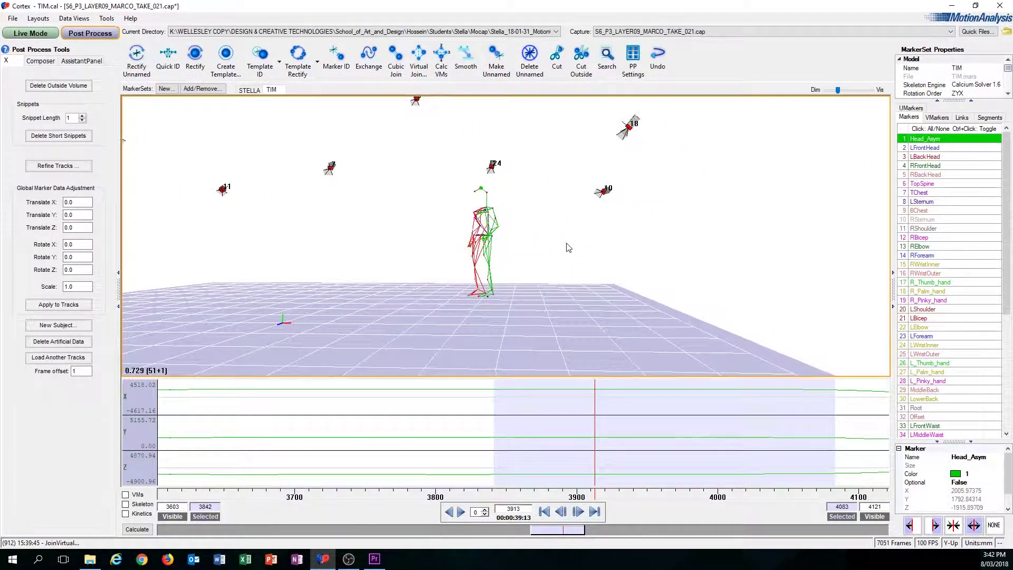
{"action": "left_click_drag", "start_coordinate": [568, 248], "coordinate": [560, 257]}
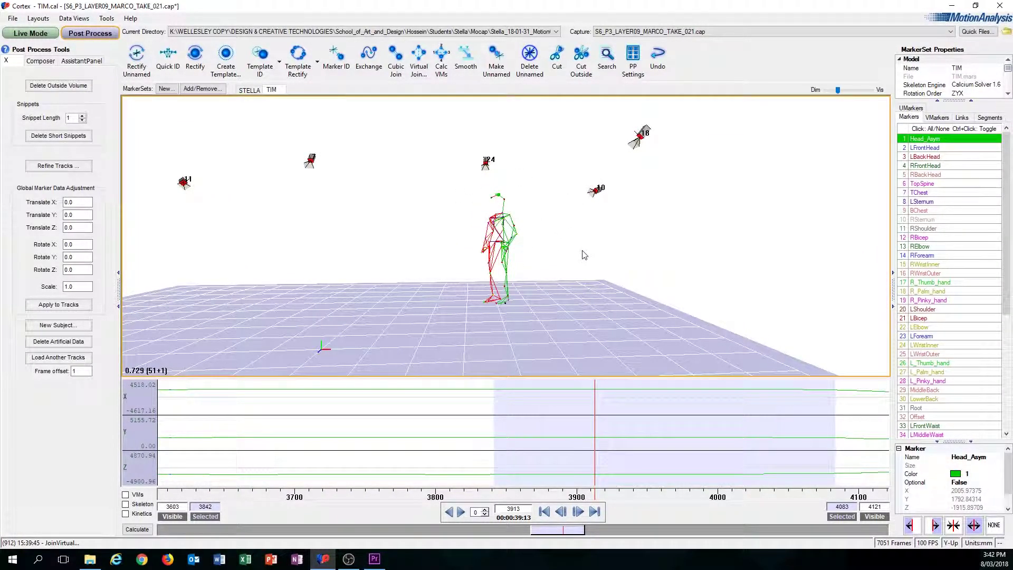
{"action": "scroll", "coordinate": [583, 253], "scroll_direction": "up", "scroll_amount": 3}
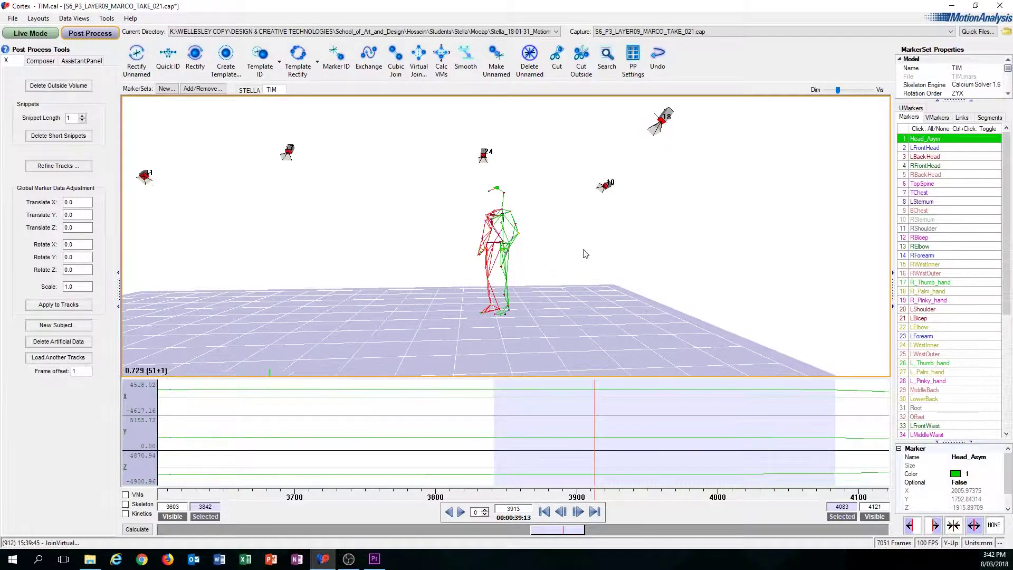
{"action": "scroll", "coordinate": [584, 254], "scroll_direction": "down", "scroll_amount": 6}
{"action": "scroll", "coordinate": [583, 253], "scroll_direction": "up", "scroll_amount": 3}
{"action": "scroll", "coordinate": [583, 249], "scroll_direction": "up", "scroll_amount": 2}
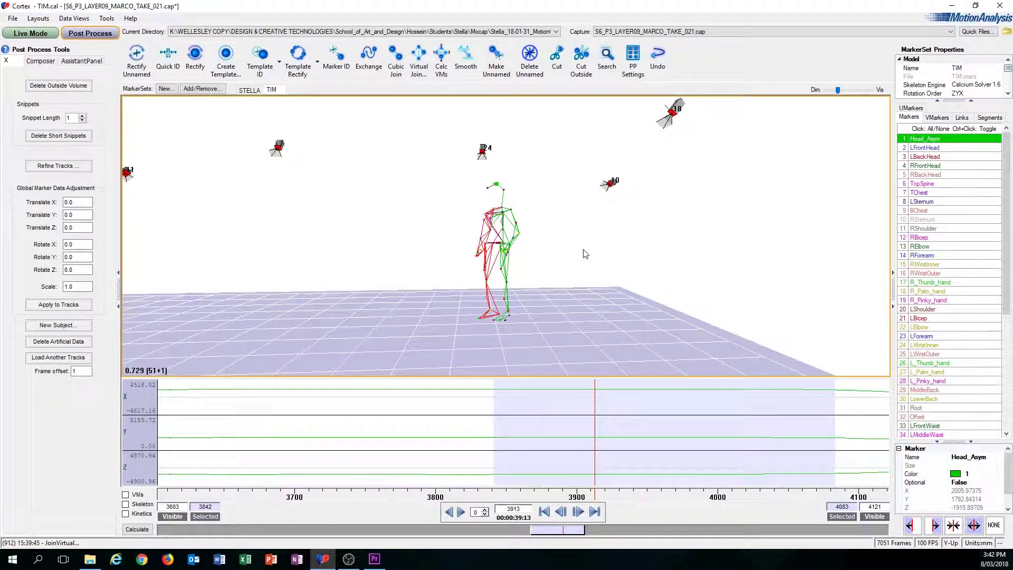
{"action": "middle_click_drag", "start_coordinate": [539, 191], "coordinate": [575, 208]}
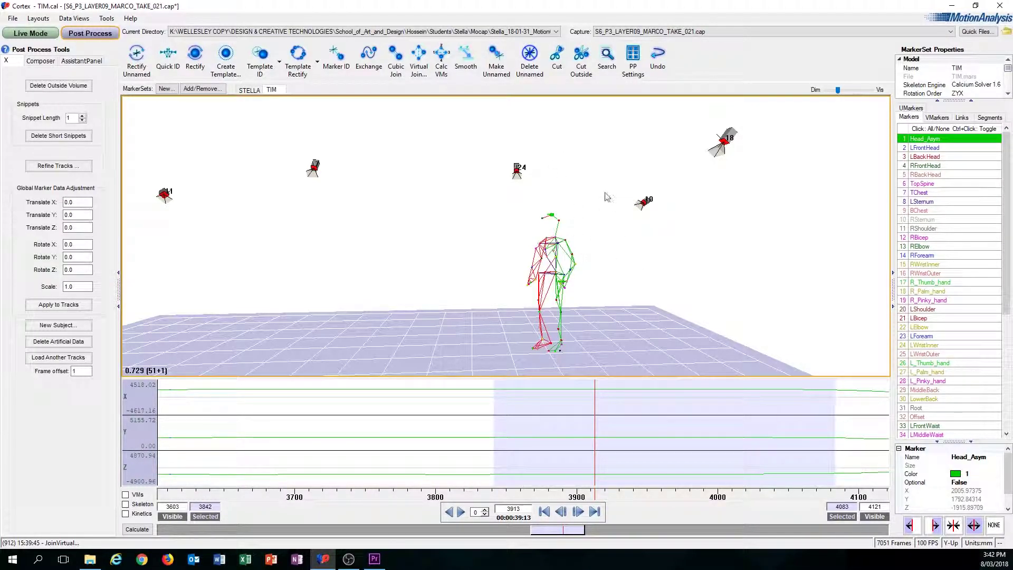
{"action": "scroll", "coordinate": [605, 275], "scroll_direction": "up", "scroll_amount": 10}
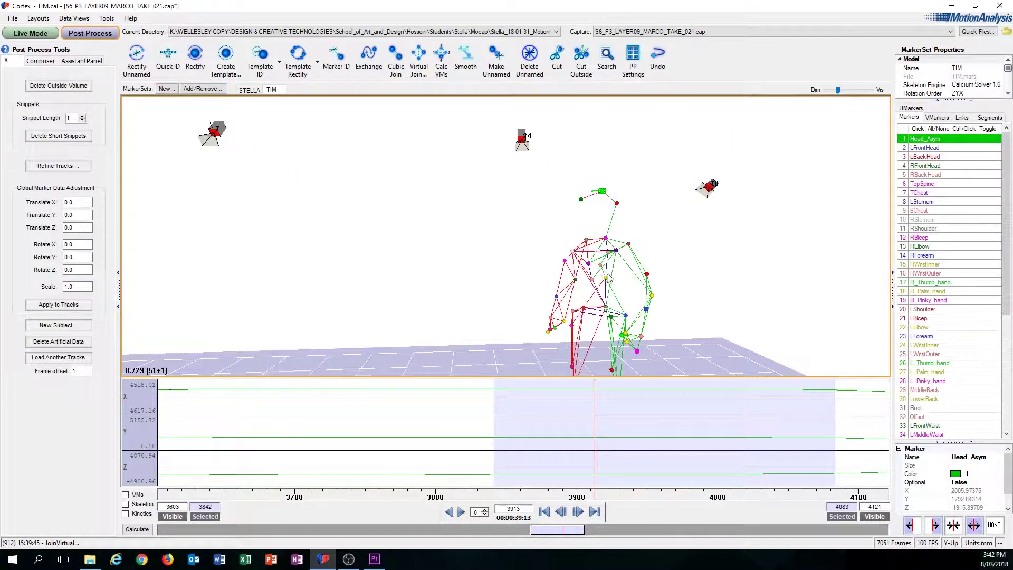
{"action": "left_click_drag", "start_coordinate": [472, 231], "coordinate": [634, 208]}
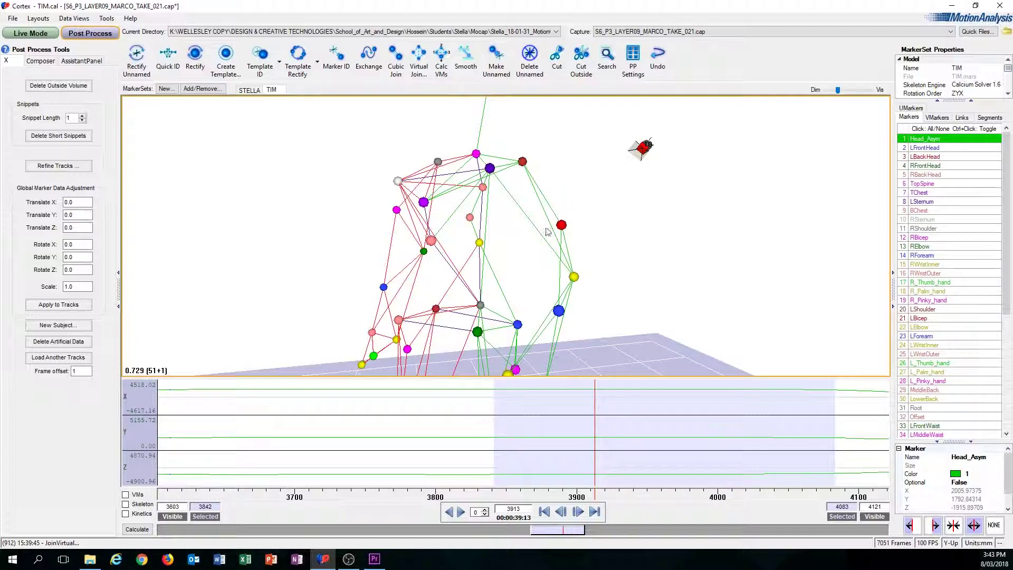
{"action": "left_click_drag", "start_coordinate": [605, 245], "coordinate": [586, 247], "text": "alt"}
{"action": "middle_click_drag", "start_coordinate": [528, 249], "coordinate": [567, 241], "text": "alt"}
{"action": "right_click_drag", "start_coordinate": [568, 242], "coordinate": [571, 259], "text": "alt"}
{"action": "scroll", "coordinate": [573, 262], "scroll_direction": "down", "scroll_amount": 5}
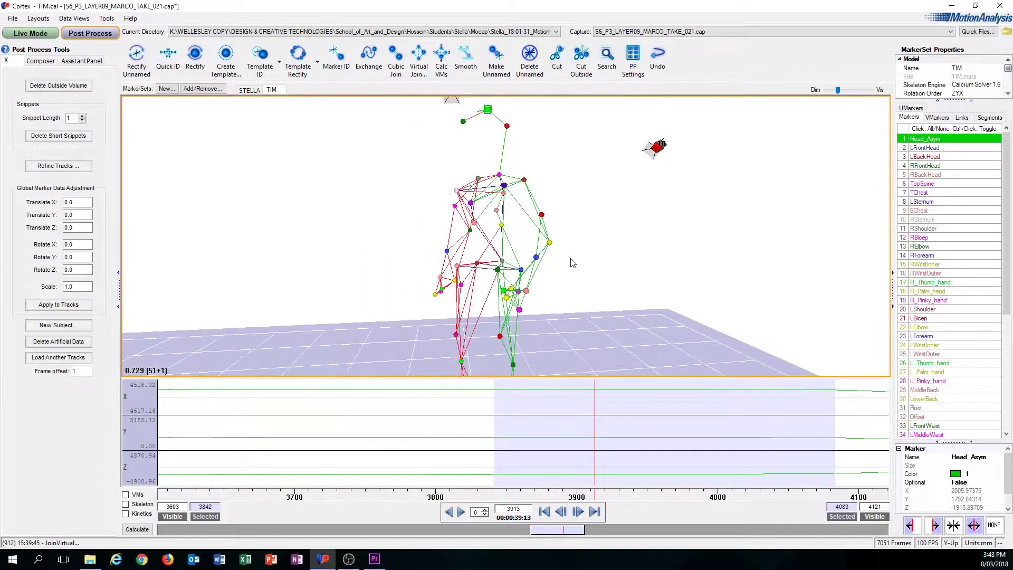
Step: Select the LFrontHead marker, set the selected range to frames 3837–4102 around its gap, and move to frame 3944
{"action": "left_click", "coordinate": [959, 149]}
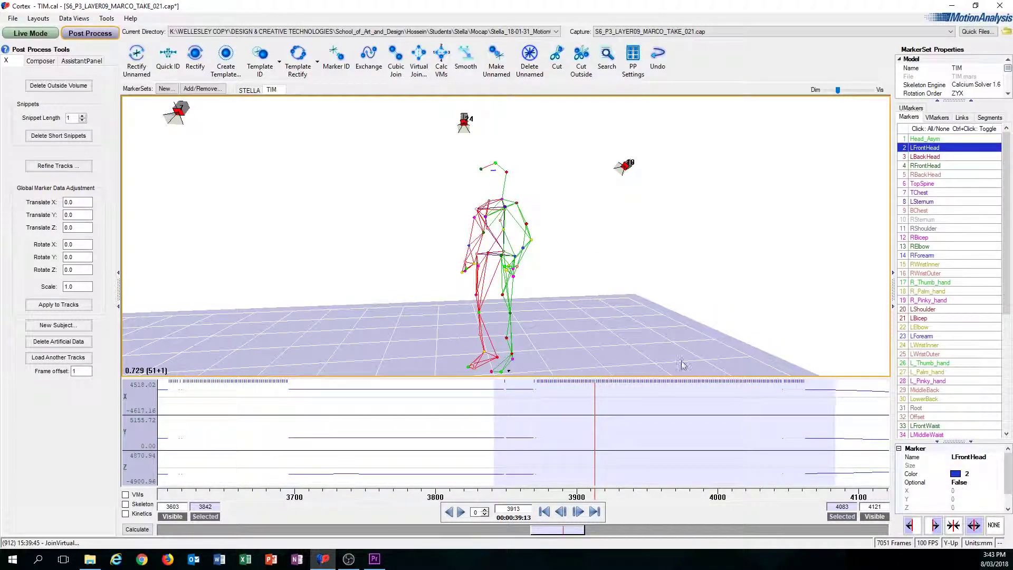
{"action": "scroll", "coordinate": [633, 427], "scroll_direction": "down", "scroll_amount": 15}
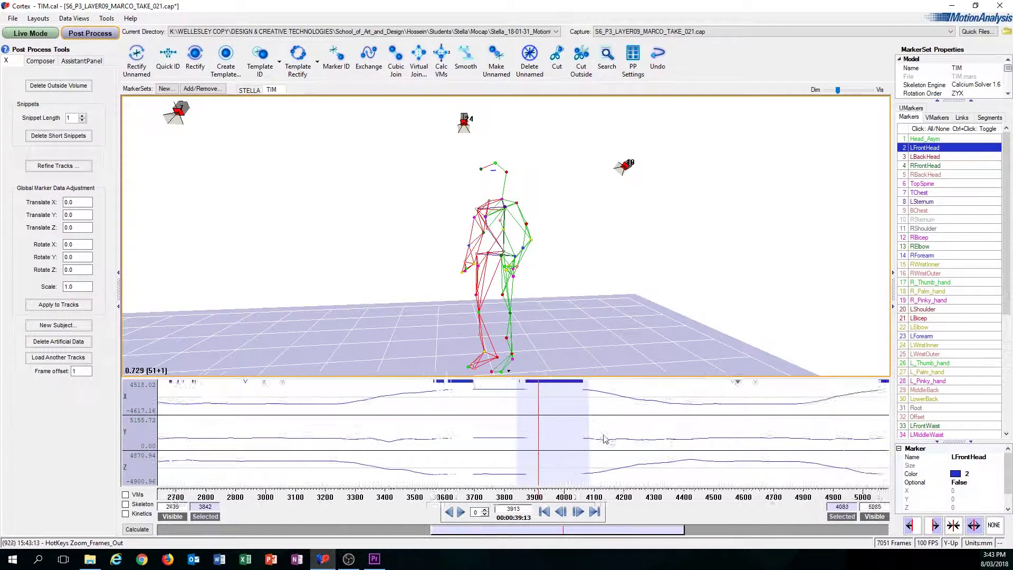
{"action": "scroll", "coordinate": [575, 431], "scroll_direction": "up", "scroll_amount": 17}
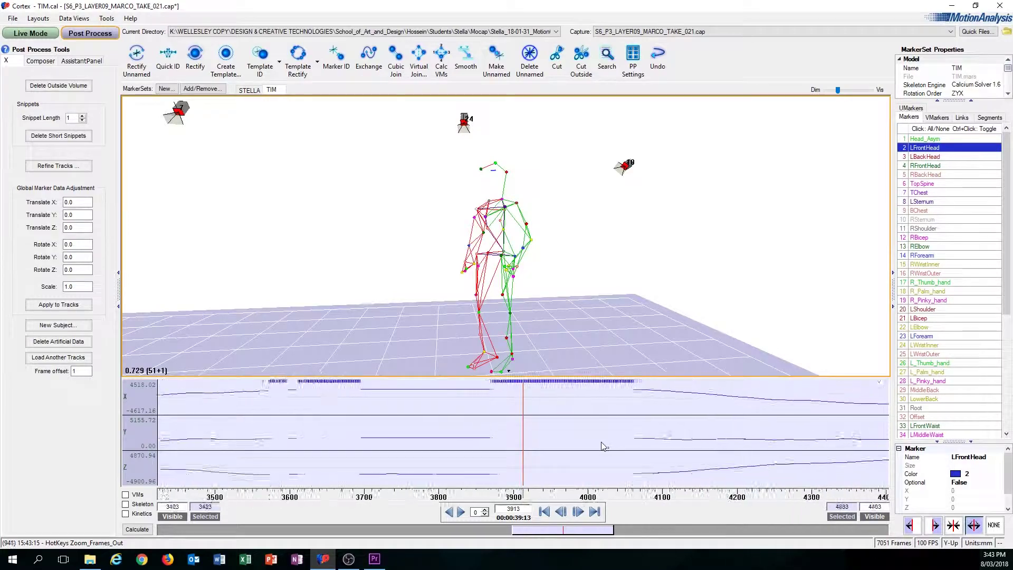
{"action": "left_click_drag", "start_coordinate": [533, 426], "coordinate": [491, 422]}
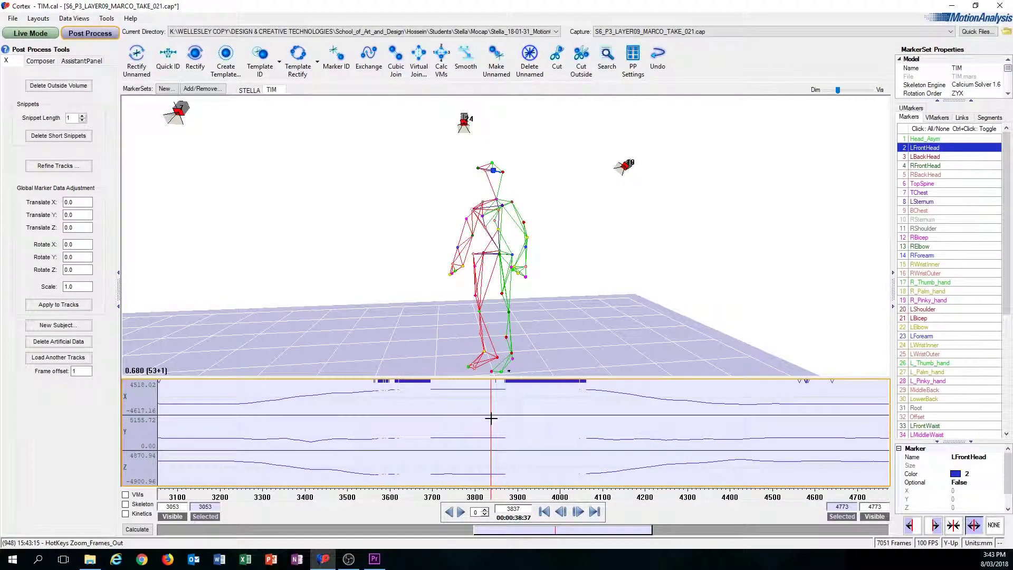
{"action": "middle_click_drag", "start_coordinate": [491, 418], "coordinate": [604, 430]}
{"action": "left_click_drag", "start_coordinate": [604, 429], "coordinate": [537, 434]}
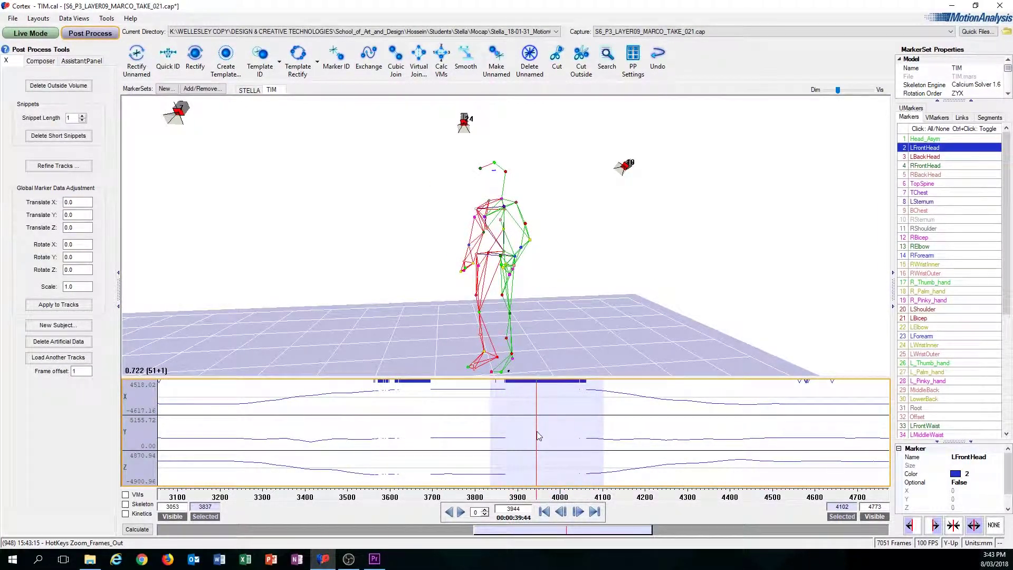
Step: Open Virtual Marker Join for LFrontHead and check its first set of origin, long axis and plane markers
{"action": "left_click", "coordinate": [424, 59]}
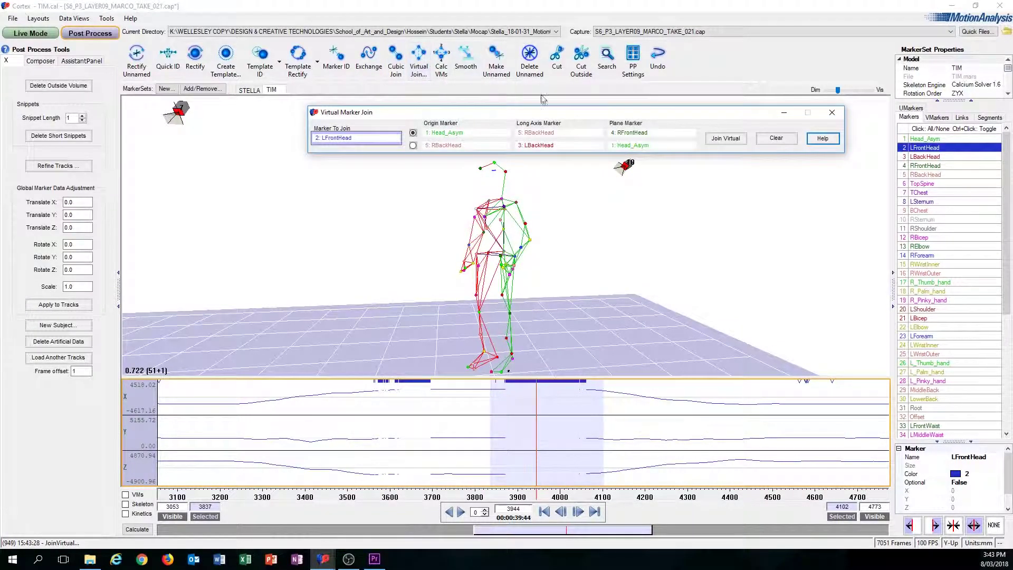
{"action": "left_click_drag", "start_coordinate": [508, 111], "coordinate": [545, 107]}
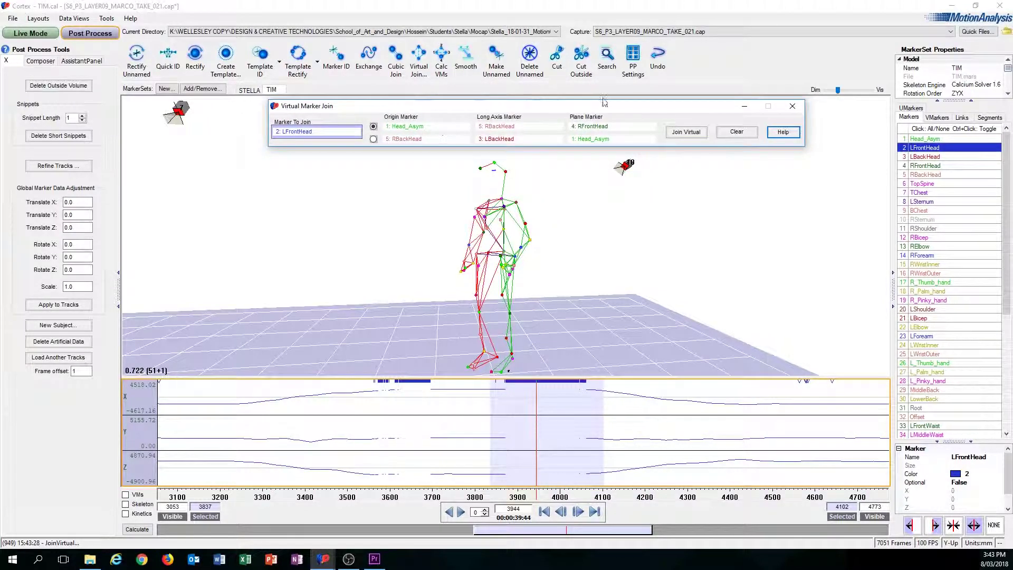
{"action": "left_click", "coordinate": [428, 129]}
{"action": "left_click", "coordinate": [523, 128]}
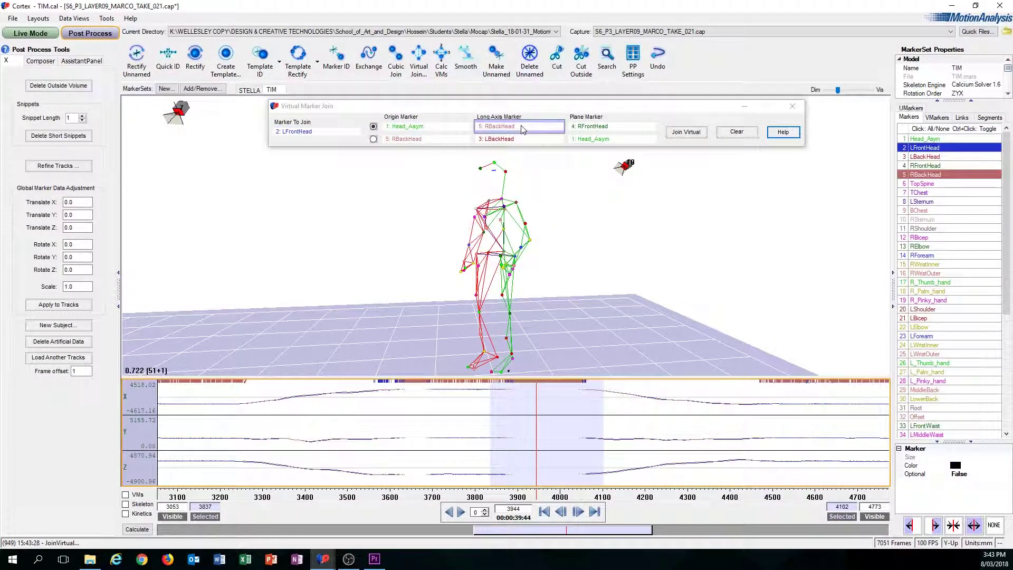
{"action": "left_click", "coordinate": [435, 132]}
{"action": "left_click", "coordinate": [509, 132]}
{"action": "left_click", "coordinate": [617, 129]}
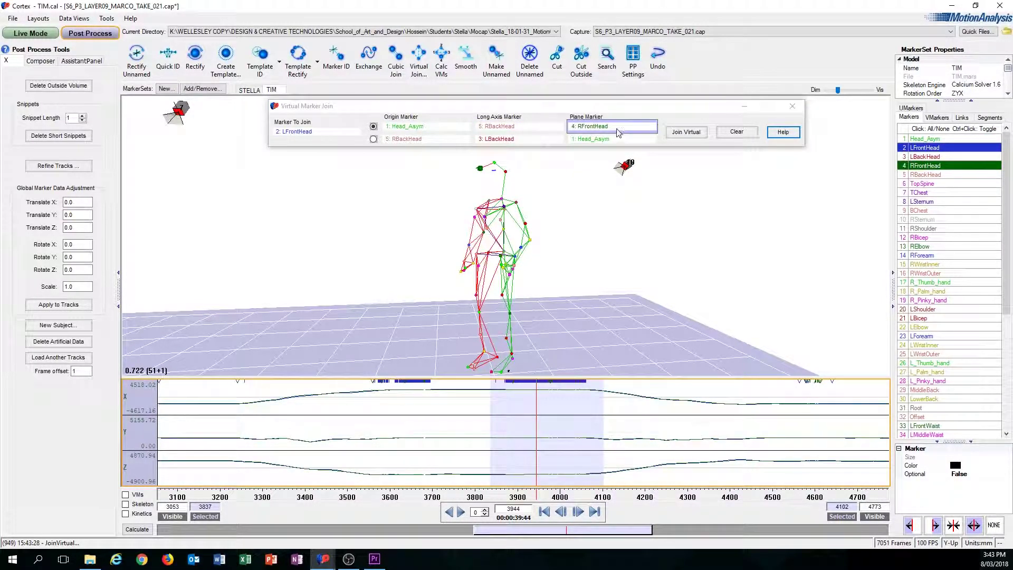
Step: Highlight the origin marker Head_Asym and examine its position among the head markers up close
{"action": "left_click", "coordinate": [568, 204]}
{"action": "middle_click_drag", "start_coordinate": [533, 206], "coordinate": [546, 250]}
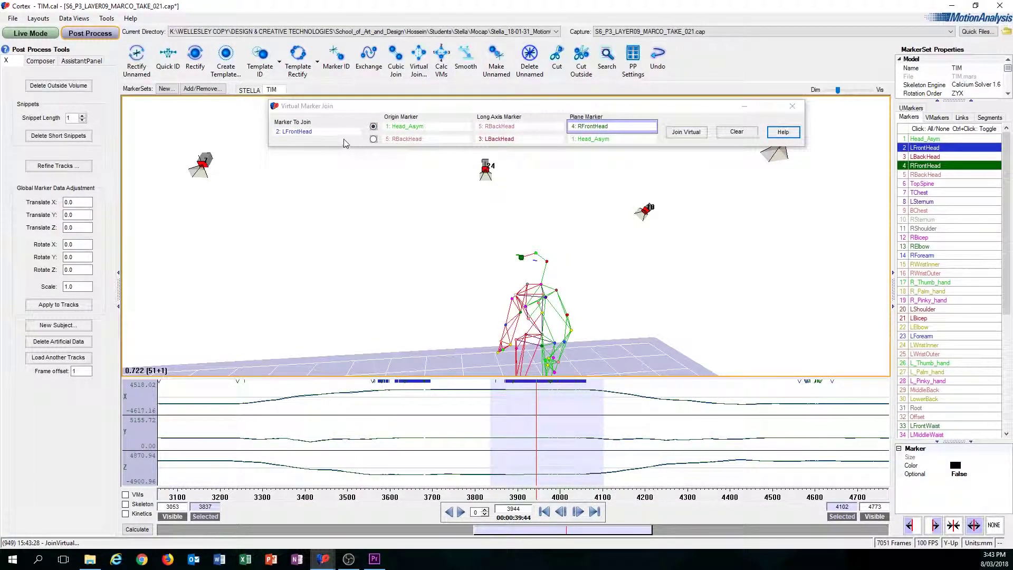
{"action": "mouse_move", "coordinate": [619, 280]}
{"action": "middle_mouse_down"}
{"action": "mouse_move", "coordinate": [631, 280]}
{"action": "mouse_move", "coordinate": [593, 234]}
{"action": "mouse_move", "coordinate": [591, 211]}
{"action": "middle_mouse_up"}
{"action": "scroll", "coordinate": [585, 231], "scroll_direction": "up", "scroll_amount": 2}
{"action": "scroll", "coordinate": [590, 205], "scroll_direction": "up", "scroll_amount": 3}
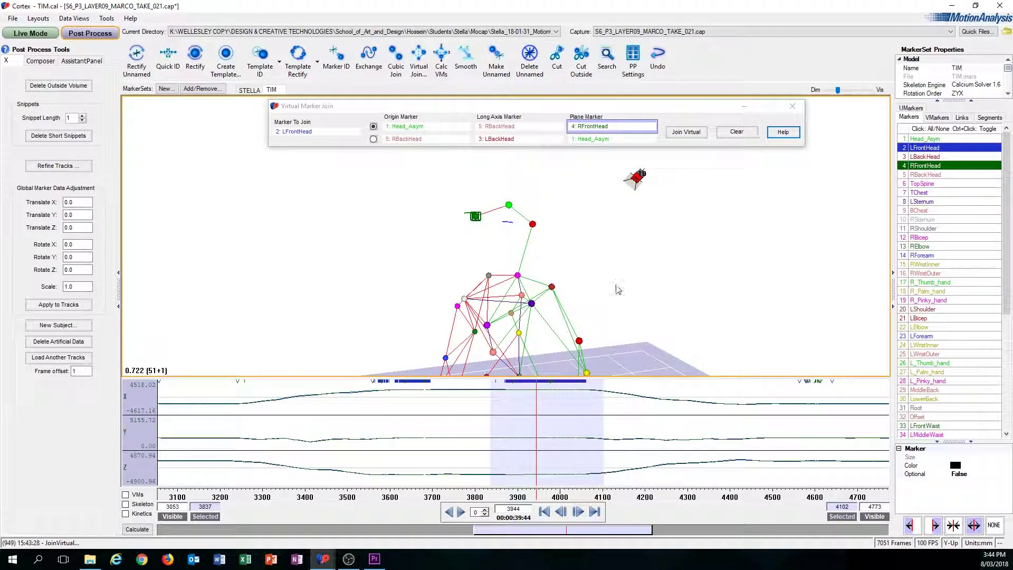
{"action": "scroll", "coordinate": [617, 282], "scroll_direction": "up", "scroll_amount": 3}
{"action": "scroll", "coordinate": [530, 182], "scroll_direction": "down", "scroll_amount": 3}
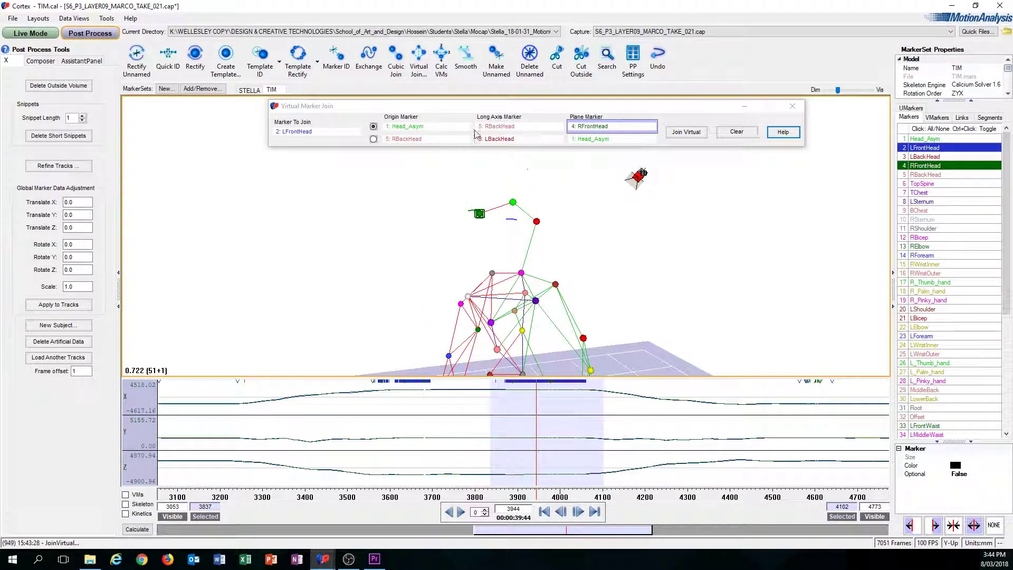
{"action": "left_click", "coordinate": [425, 127]}
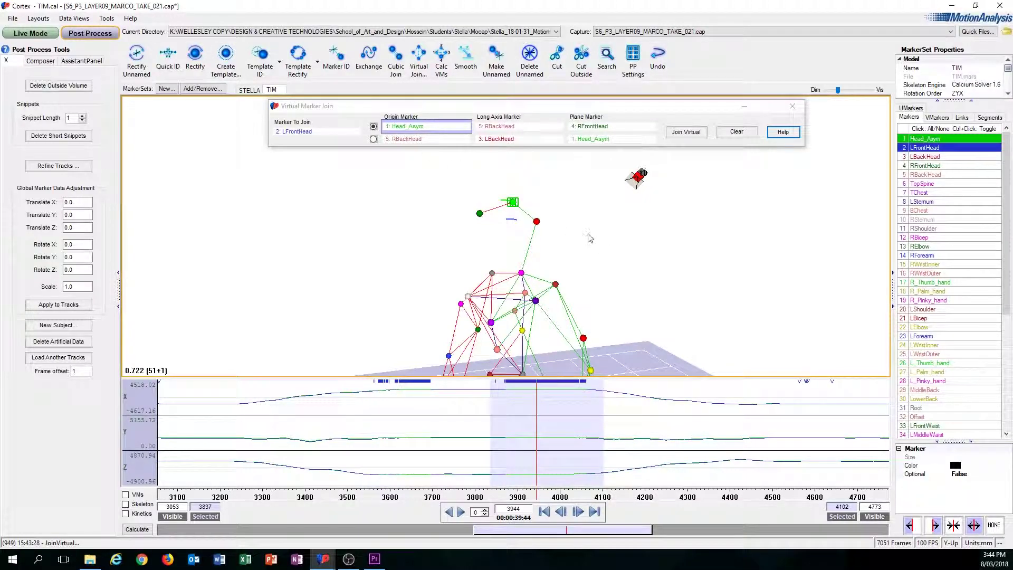
{"action": "scroll", "coordinate": [590, 238], "scroll_direction": "up", "scroll_amount": 5}
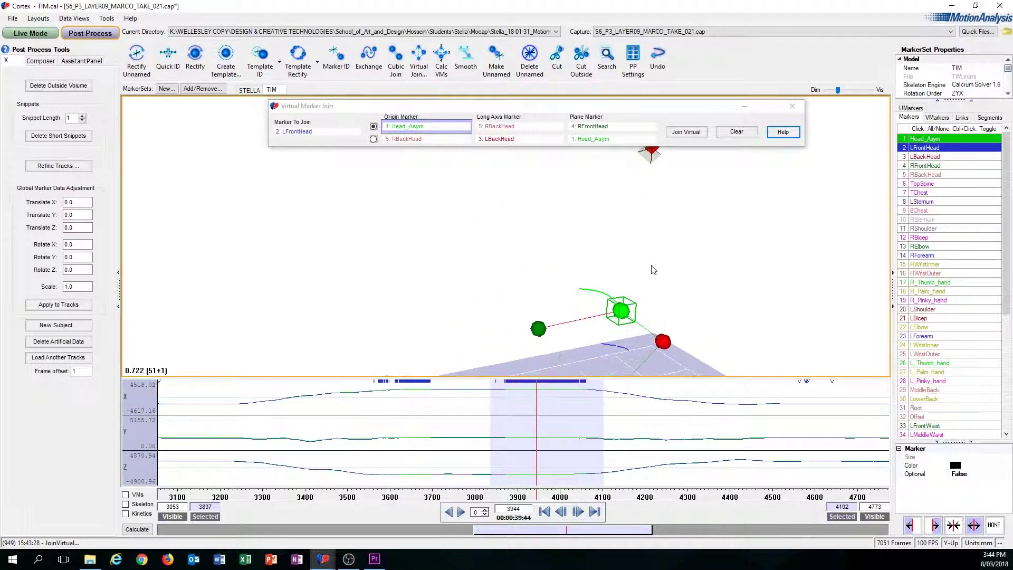
{"action": "middle_click_drag", "start_coordinate": [651, 265], "coordinate": [596, 227]}
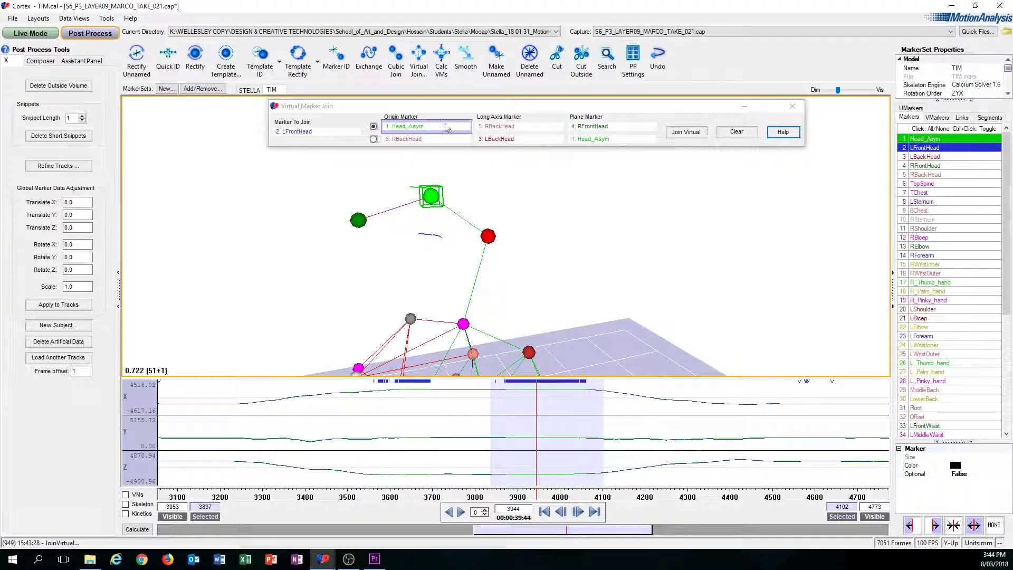
Step: Highlight the long axis marker RBackHead and examine where it belongs on the head from different angles
{"action": "left_click", "coordinate": [516, 127]}
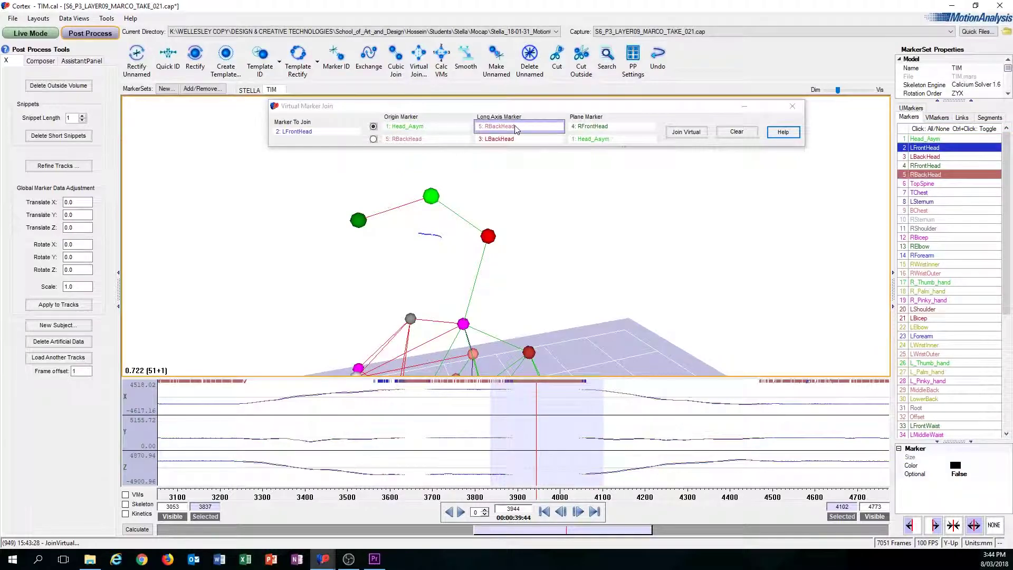
{"action": "middle_click_drag", "start_coordinate": [565, 224], "coordinate": [581, 193]}
{"action": "scroll", "coordinate": [597, 241], "scroll_direction": "down", "scroll_amount": 2}
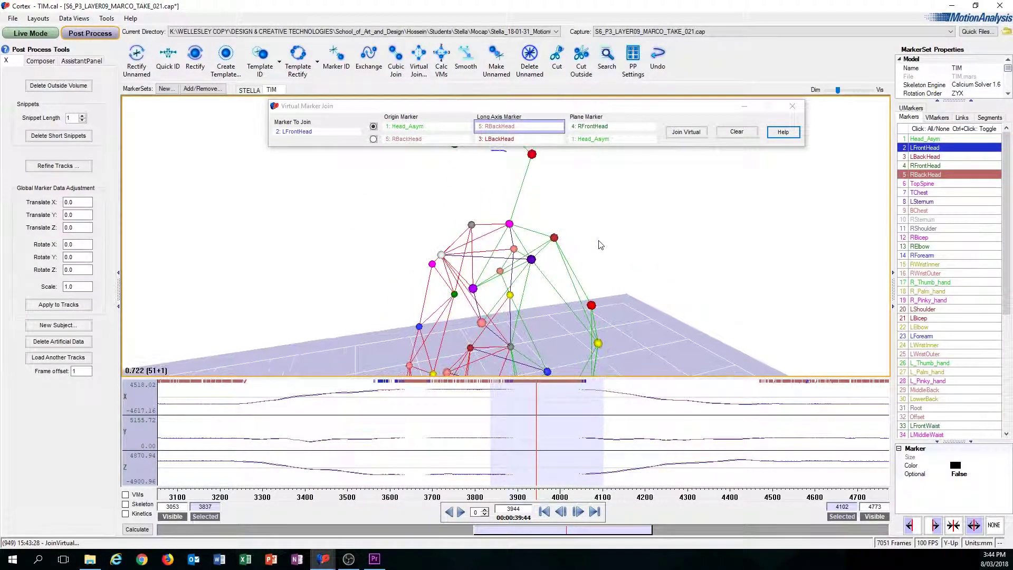
{"action": "left_click_drag", "start_coordinate": [601, 245], "coordinate": [546, 235]}
{"action": "mouse_move", "coordinate": [482, 213]}
{"action": "left_mouse_down"}
{"action": "mouse_move", "coordinate": [461, 199]}
{"action": "mouse_move", "coordinate": [559, 219]}
{"action": "mouse_move", "coordinate": [494, 227]}
{"action": "left_mouse_up"}
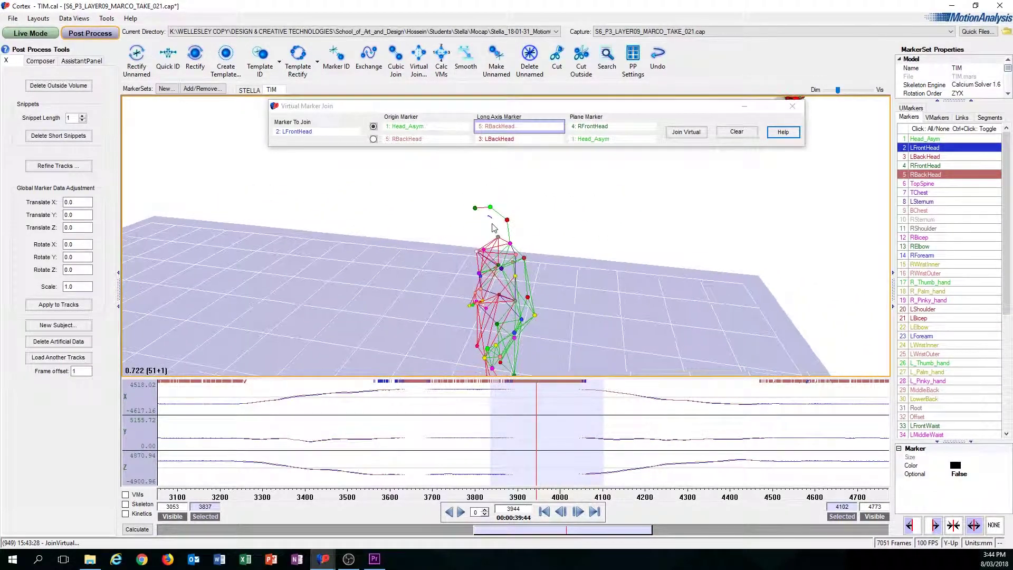
{"action": "scroll", "coordinate": [492, 224], "scroll_direction": "up", "scroll_amount": 5}
{"action": "middle_click_drag", "start_coordinate": [559, 211], "coordinate": [559, 237]}
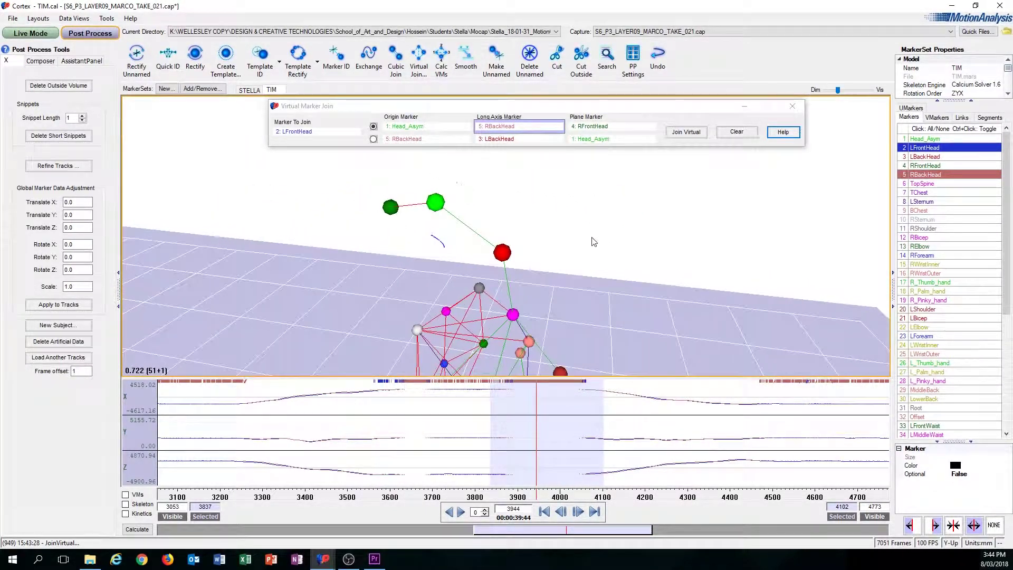
{"action": "mouse_move", "coordinate": [593, 242]}
{"action": "left_mouse_down"}
{"action": "mouse_move", "coordinate": [630, 231]}
{"action": "mouse_move", "coordinate": [601, 242]}
{"action": "left_mouse_up"}
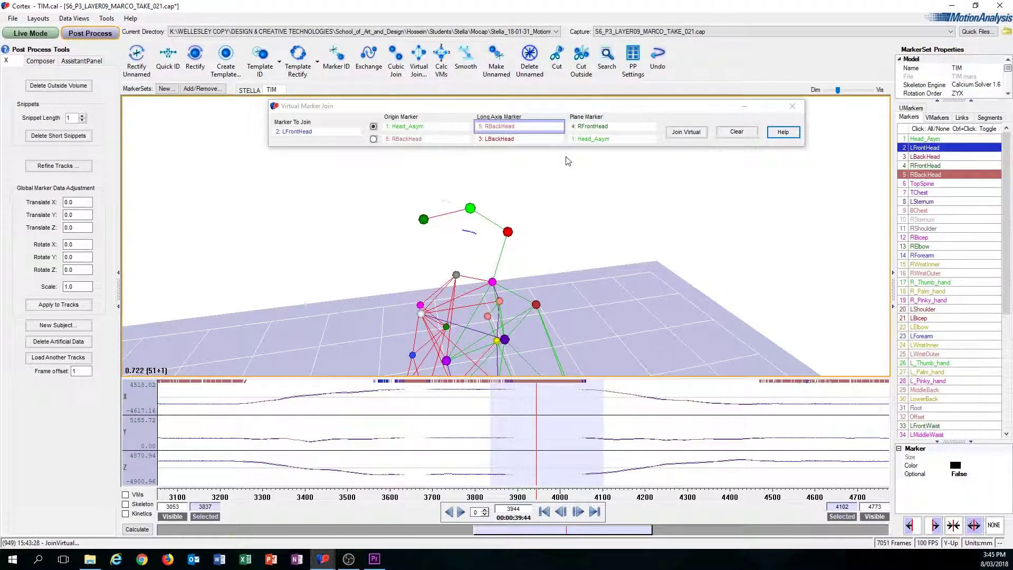
Step: Examine the arrangement of the head markers around the missing LFrontHead marker, up close and from the opposite side
{"action": "scroll", "coordinate": [565, 186], "scroll_direction": "up", "scroll_amount": 3}
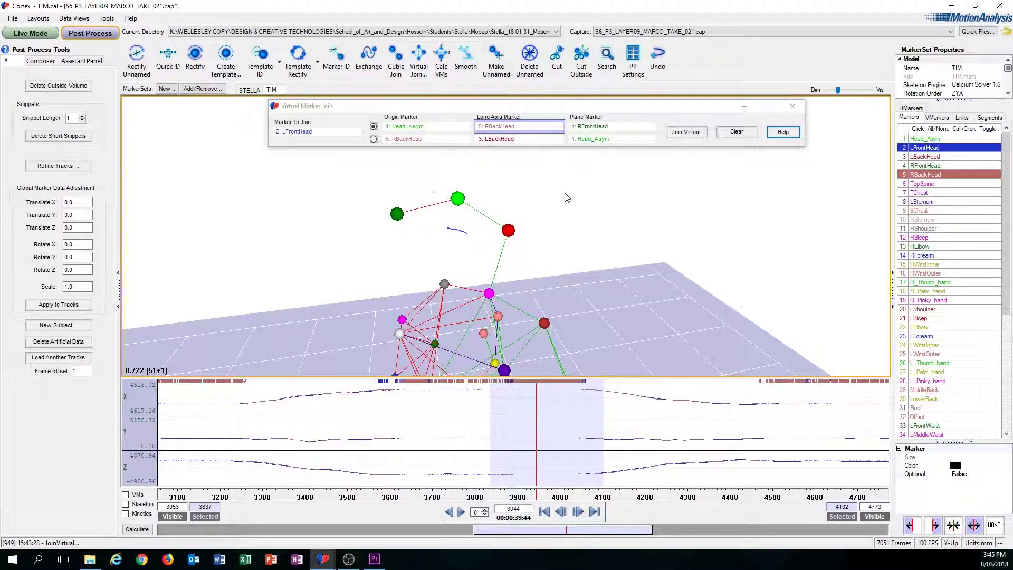
{"action": "scroll", "coordinate": [565, 194], "scroll_direction": "down", "scroll_amount": 2}
{"action": "scroll", "coordinate": [565, 193], "scroll_direction": "up", "scroll_amount": 2}
{"action": "middle_click_drag", "start_coordinate": [554, 185], "coordinate": [572, 195]}
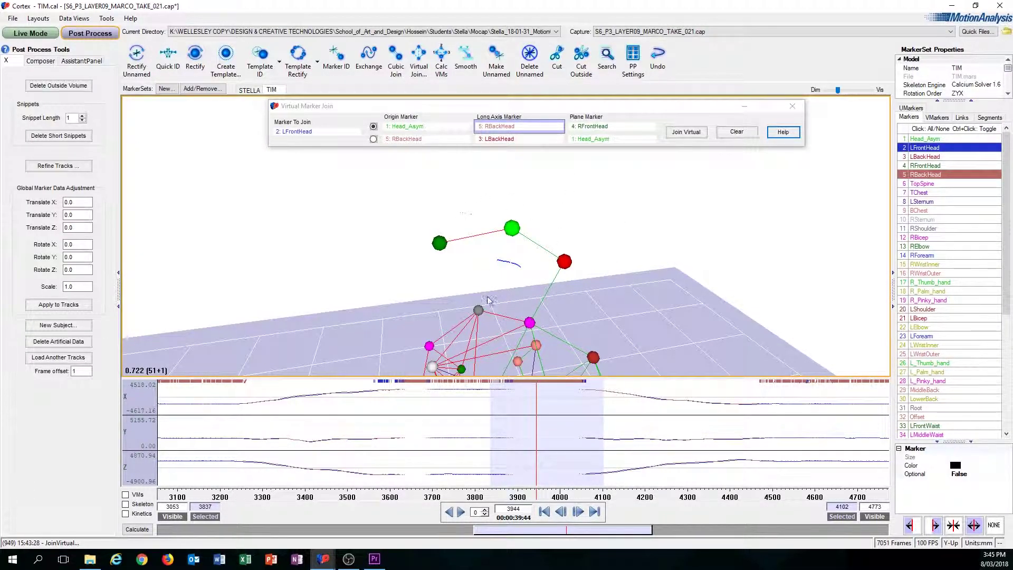
{"action": "scroll", "coordinate": [577, 301], "scroll_direction": "down", "scroll_amount": 3}
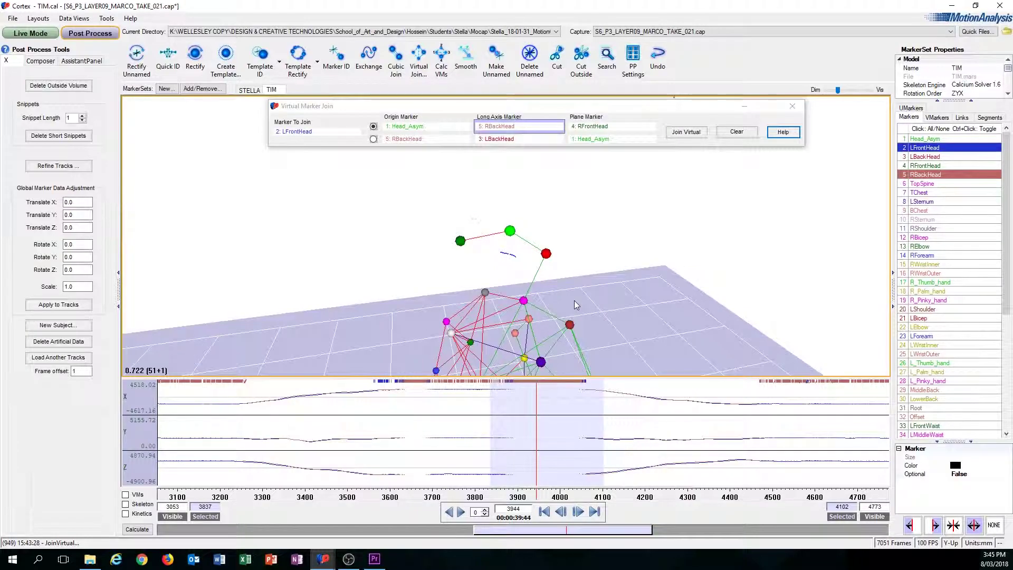
{"action": "scroll", "coordinate": [573, 285], "scroll_direction": "down", "scroll_amount": 1}
{"action": "scroll", "coordinate": [571, 270], "scroll_direction": "up", "scroll_amount": 4}
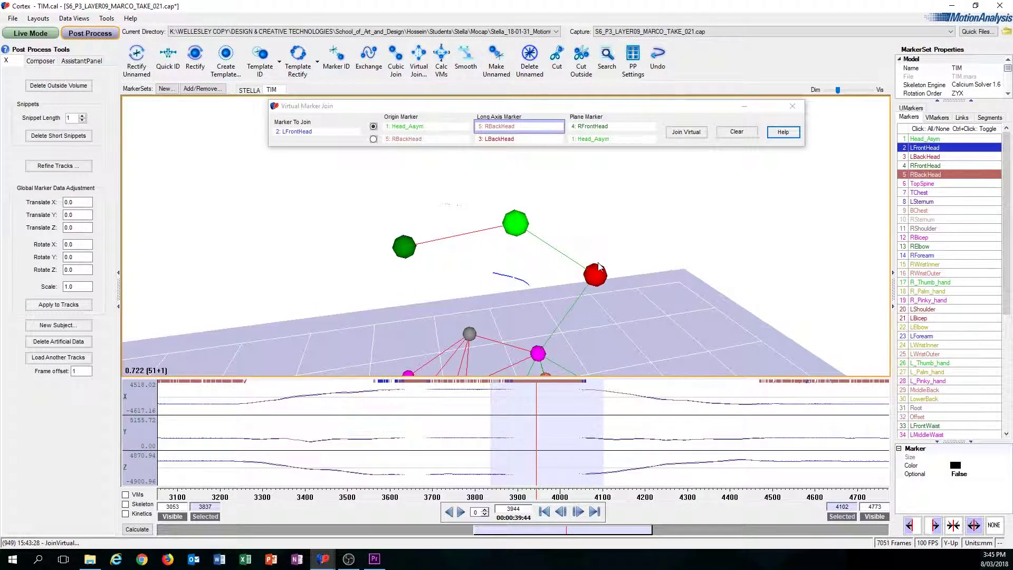
{"action": "scroll", "coordinate": [599, 267], "scroll_direction": "down", "scroll_amount": 2}
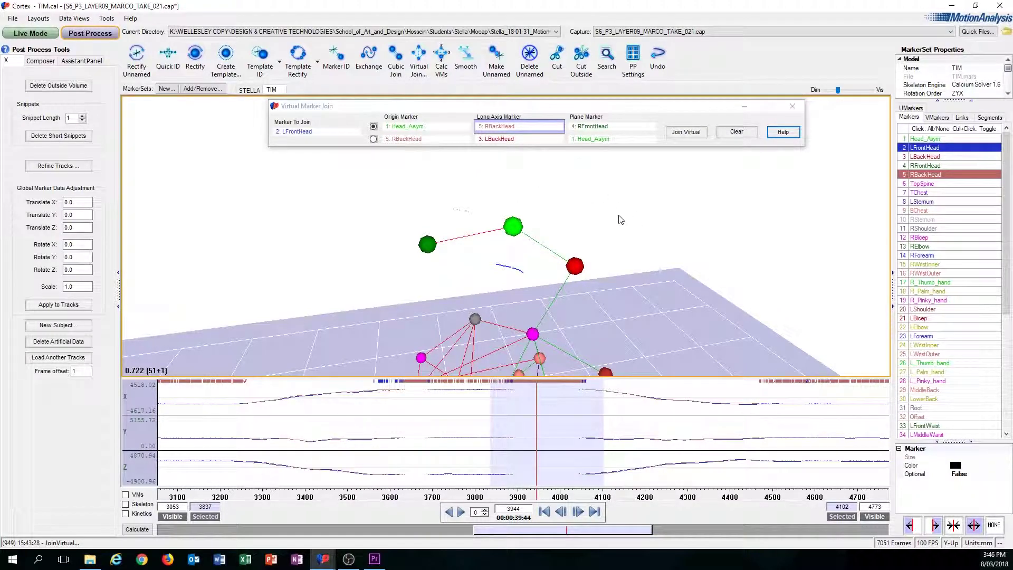
{"action": "mouse_move", "coordinate": [564, 225]}
{"action": "left_mouse_down"}
{"action": "mouse_move", "coordinate": [546, 220]}
{"action": "mouse_move", "coordinate": [640, 240]}
{"action": "mouse_move", "coordinate": [608, 245]}
{"action": "mouse_move", "coordinate": [606, 262]}
{"action": "mouse_move", "coordinate": [593, 265]}
{"action": "mouse_move", "coordinate": [579, 258]}
{"action": "mouse_move", "coordinate": [606, 262]}
{"action": "mouse_move", "coordinate": [465, 226]}
{"action": "left_mouse_up"}
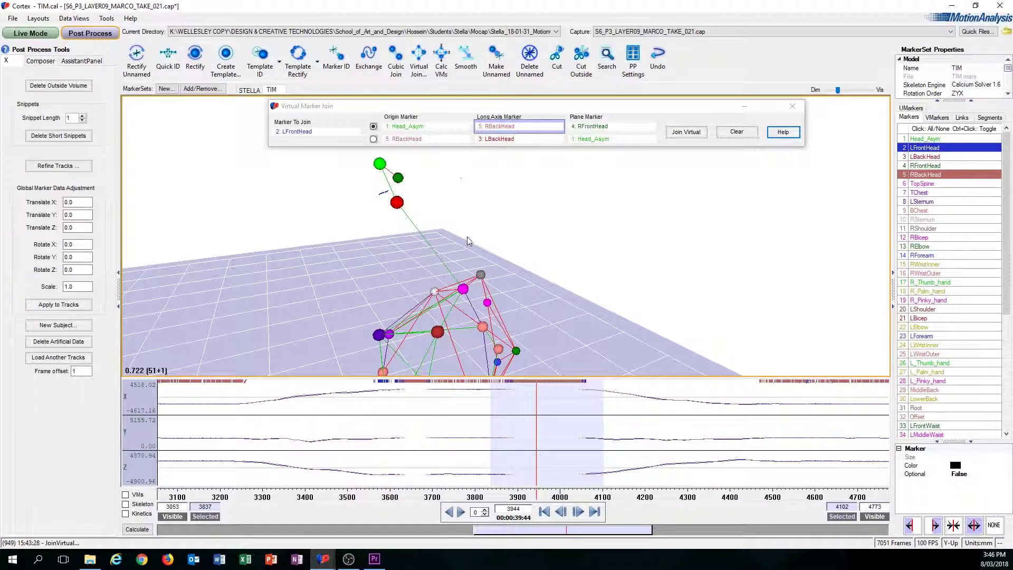
{"action": "left_click_drag", "start_coordinate": [467, 241], "coordinate": [499, 213]}
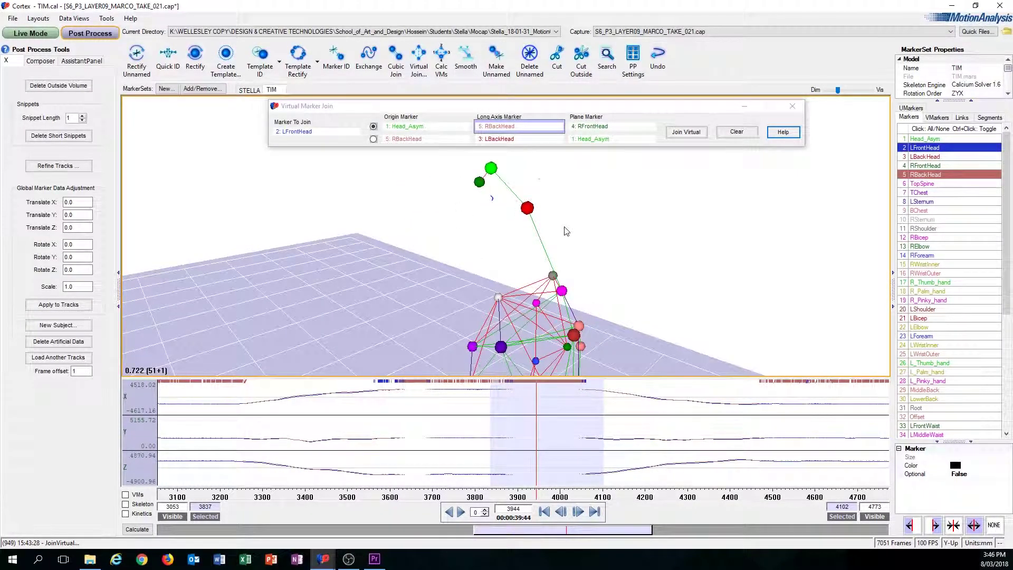
Step: Assign TopSpine as the long axis marker in the first marker set of the virtual join
{"action": "left_click_drag", "start_coordinate": [565, 229], "coordinate": [518, 200]}
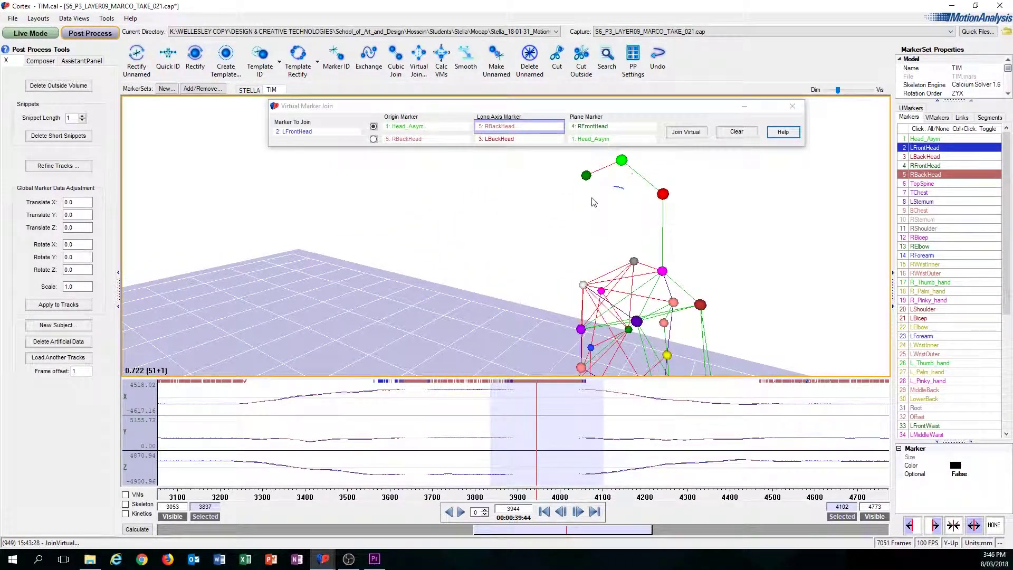
{"action": "left_click_drag", "start_coordinate": [593, 202], "coordinate": [516, 289]}
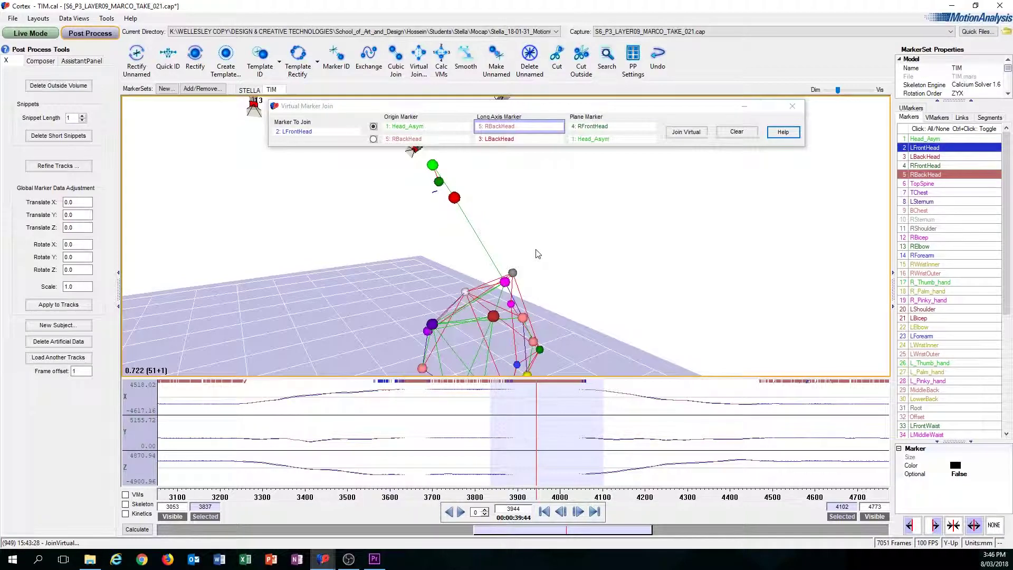
{"action": "left_click", "coordinate": [504, 282]}
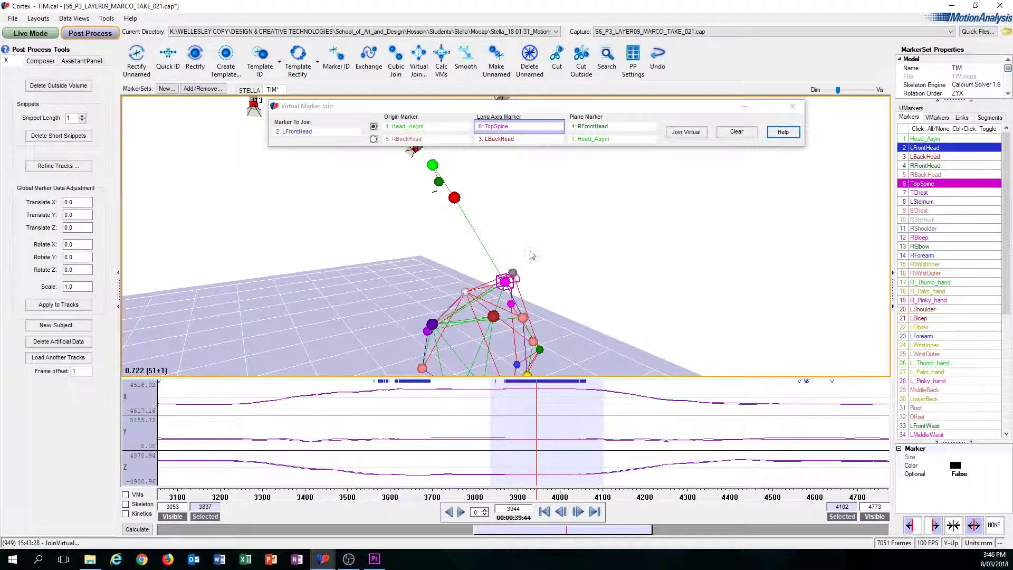
Step: Highlight the plane marker RFrontHead and examine its position relative to the other head markers up close
{"action": "key", "text": "alt"}
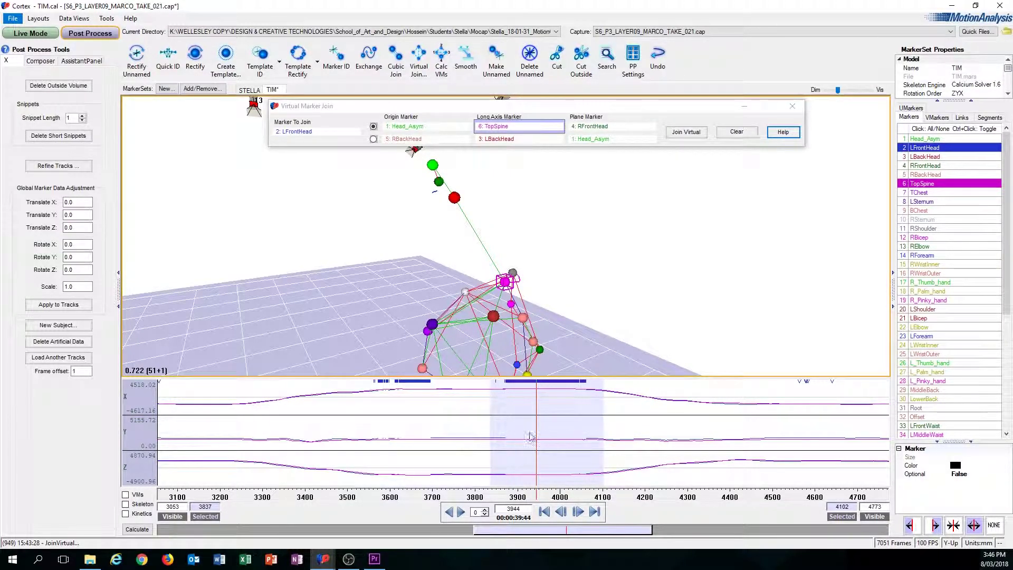
{"action": "left_click_drag", "start_coordinate": [503, 234], "coordinate": [516, 239], "text": "alt"}
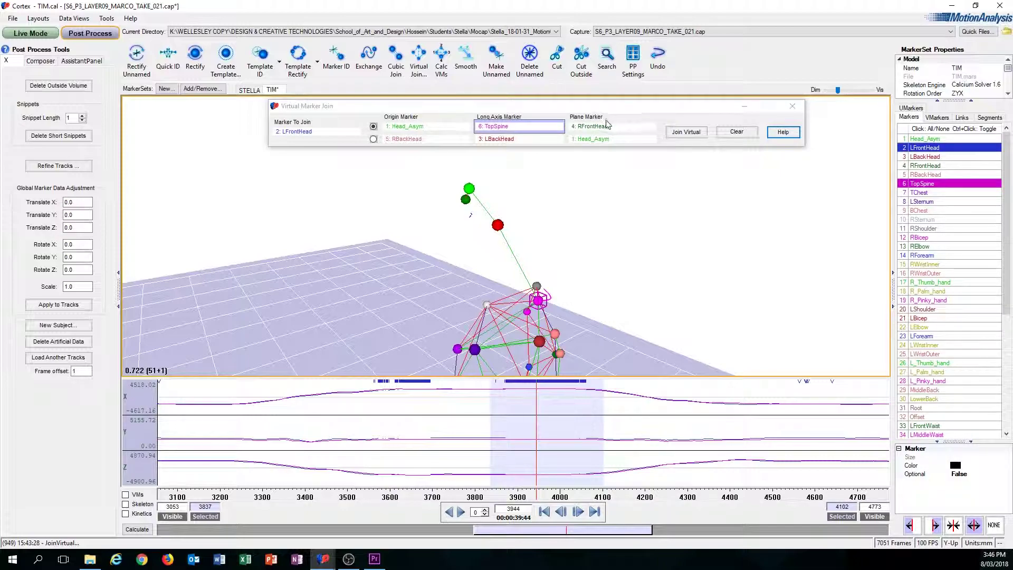
{"action": "mouse_move", "coordinate": [595, 192]}
{"action": "left_mouse_down"}
{"action": "mouse_move", "coordinate": [545, 195]}
{"action": "mouse_move", "coordinate": [576, 224]}
{"action": "mouse_move", "coordinate": [636, 215]}
{"action": "mouse_move", "coordinate": [550, 221]}
{"action": "left_mouse_up"}
{"action": "left_click", "coordinate": [580, 128]}
{"action": "scroll", "coordinate": [541, 205], "scroll_direction": "up", "scroll_amount": 3}
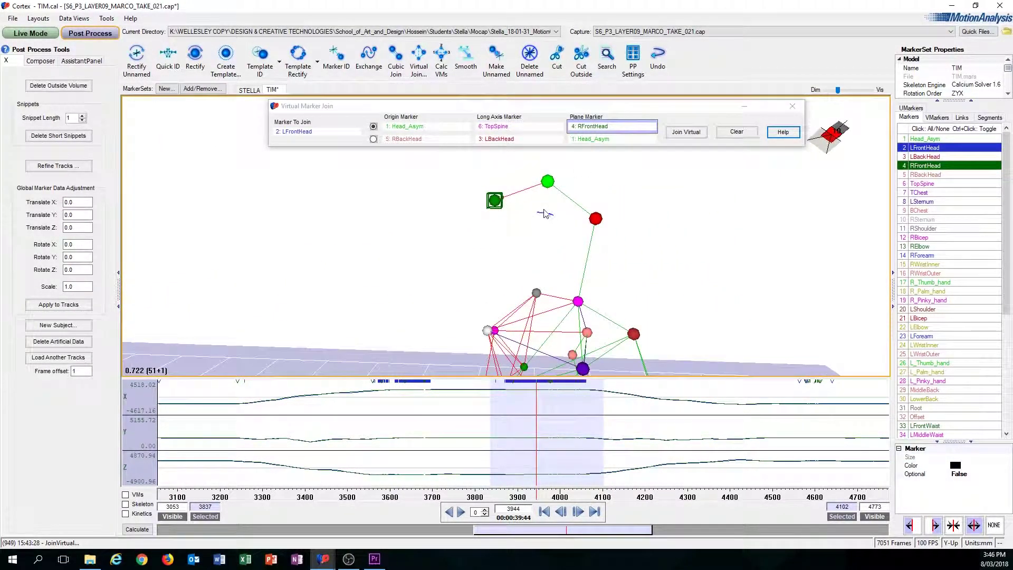
{"action": "scroll", "coordinate": [539, 199], "scroll_direction": "up", "scroll_amount": 3}
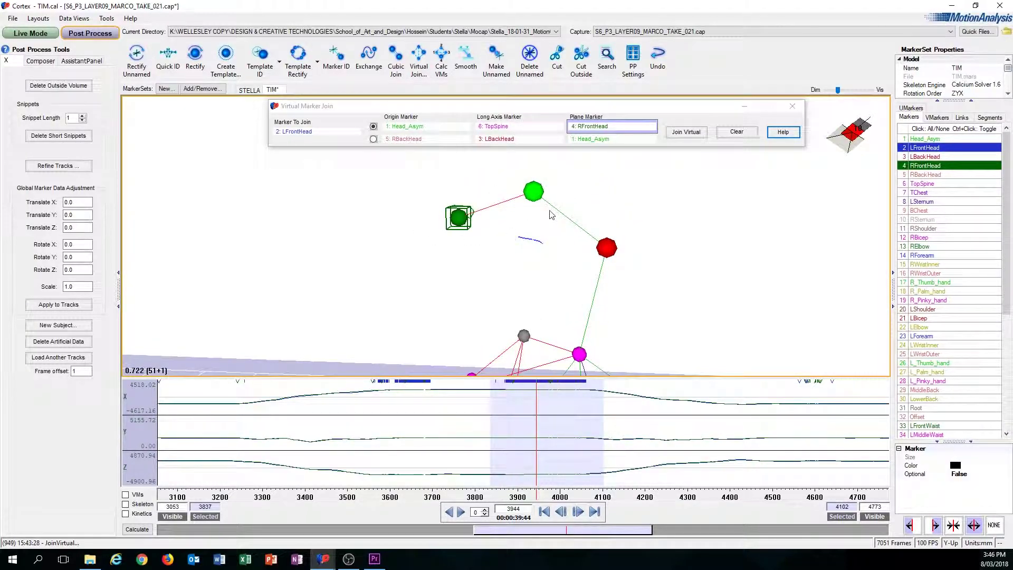
Step: Review the origin, long axis and plane markers of the first set and examine how they surround the missing LFrontHead from several angles
{"action": "left_click", "coordinate": [443, 130]}
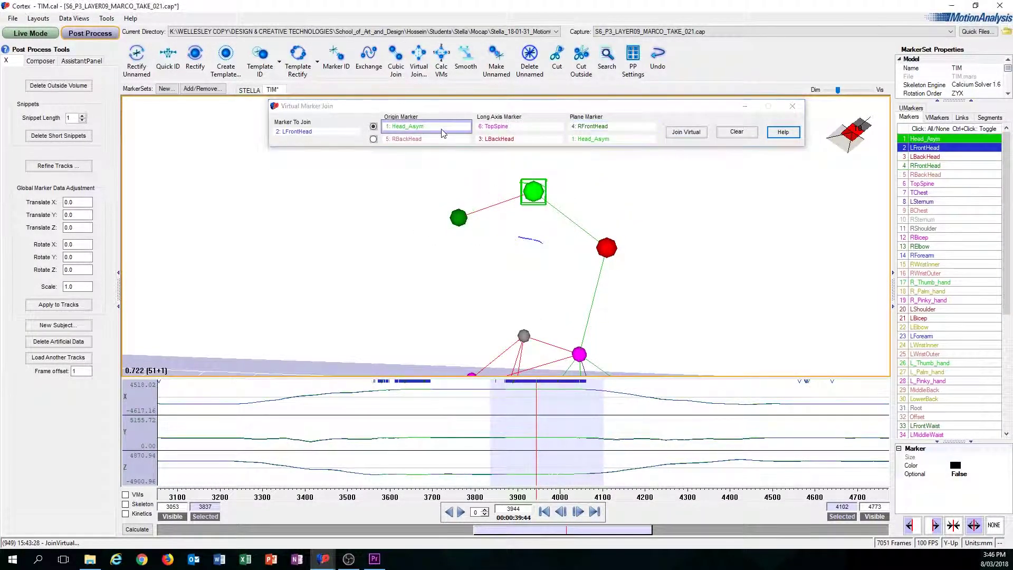
{"action": "left_click", "coordinate": [514, 128]}
{"action": "left_click", "coordinate": [588, 127]}
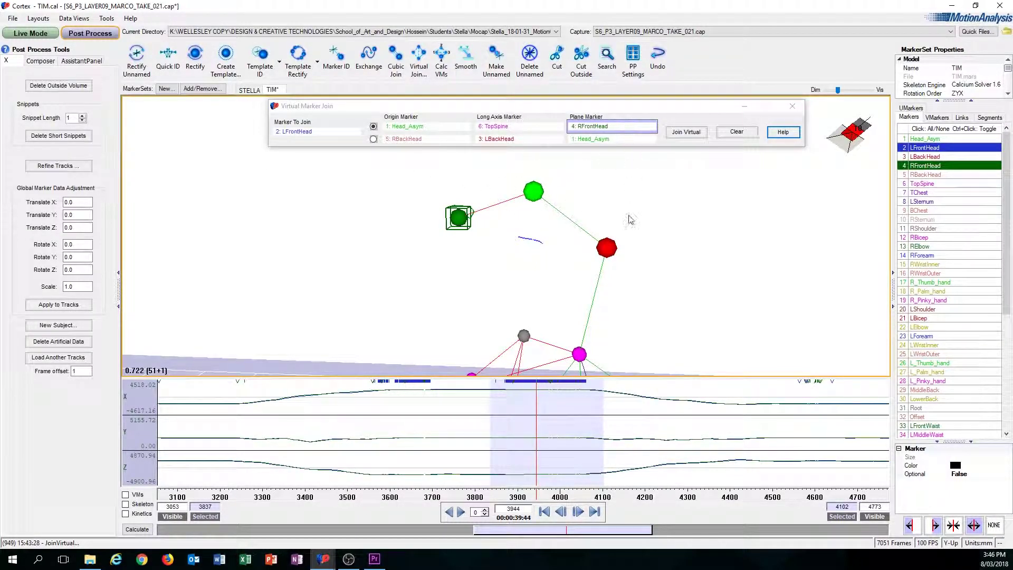
{"action": "left_click_drag", "start_coordinate": [630, 220], "coordinate": [509, 213]}
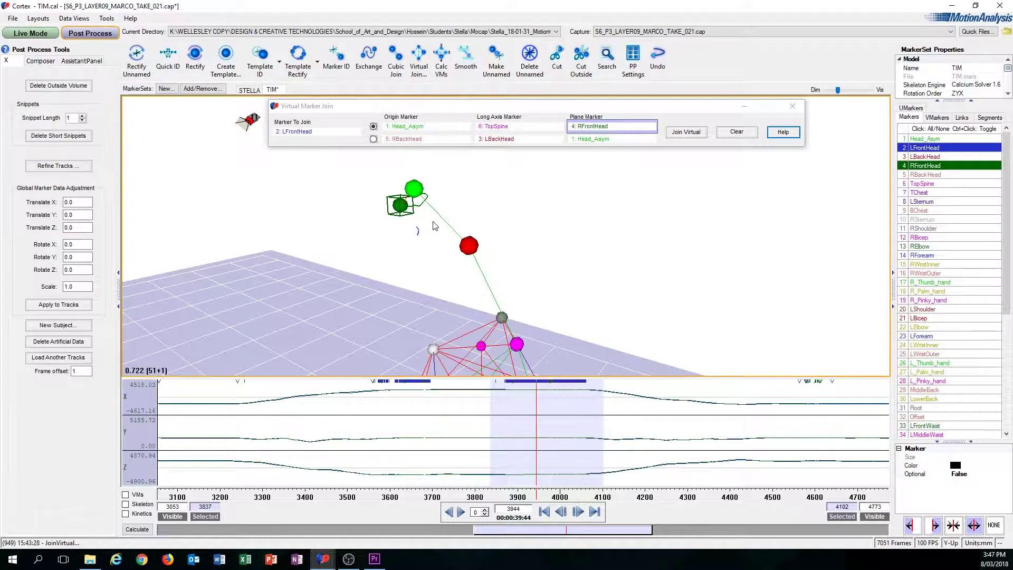
{"action": "left_click_drag", "start_coordinate": [413, 235], "coordinate": [455, 216]}
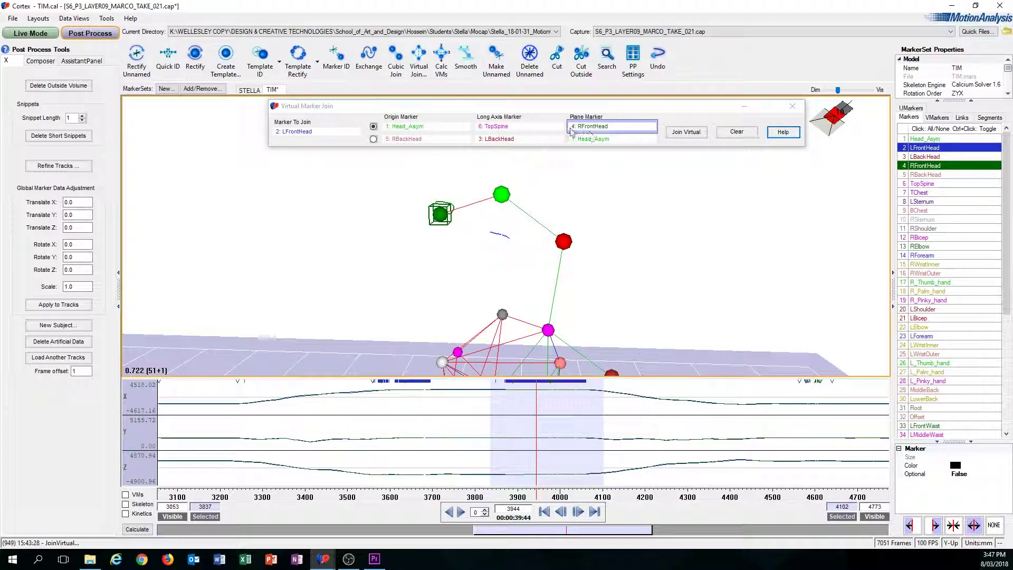
{"action": "left_click_drag", "start_coordinate": [607, 213], "coordinate": [477, 221]}
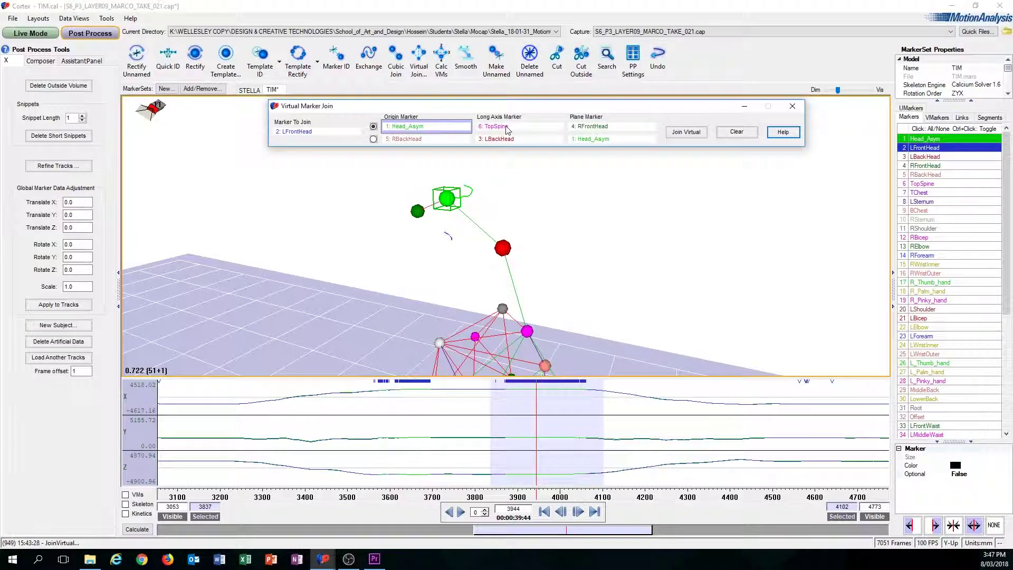
Step: Run the virtual join on LFrontHead with Head_Asym as origin, TopSpine as long axis and RFrontHead as plane marker
{"action": "left_click", "coordinate": [551, 129]}
{"action": "left_click", "coordinate": [605, 128]}
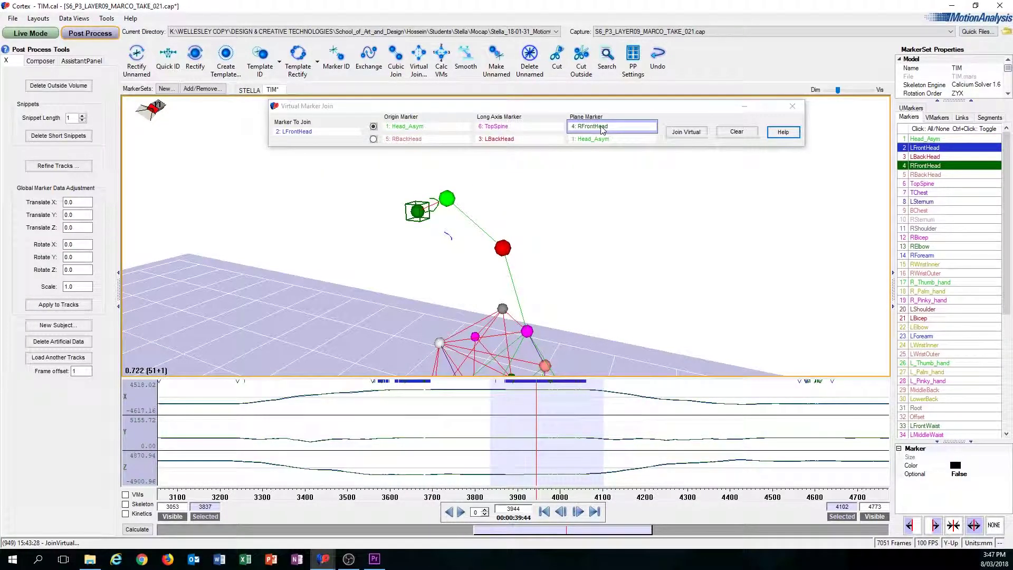
{"action": "left_click", "coordinate": [687, 132]}
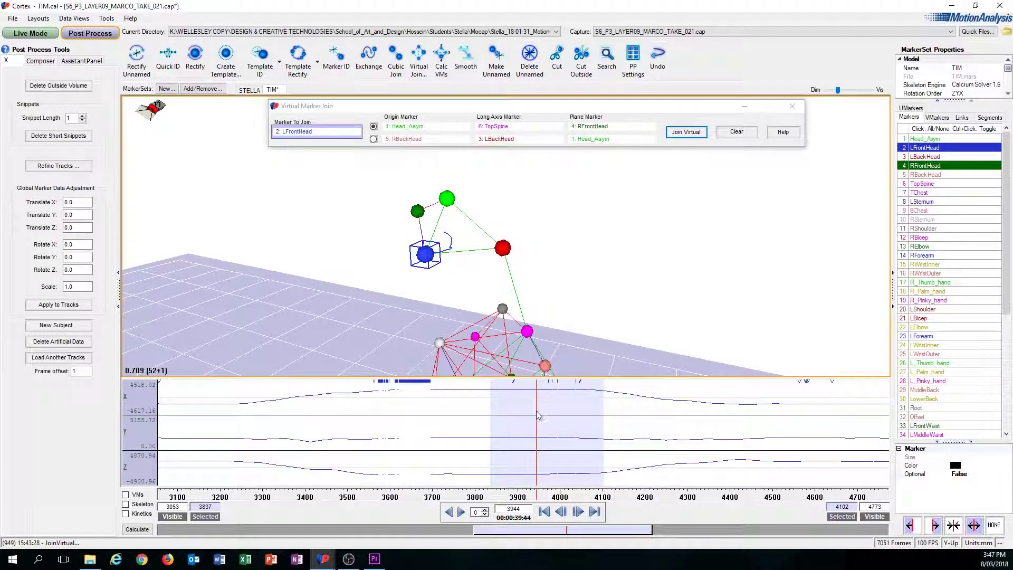
Step: Go to frame 3896 and inspect the rebuilt LFrontHead marker, first on the head and from further away on the whole skeleton
{"action": "left_click", "coordinate": [520, 413]}
{"action": "left_click_drag", "start_coordinate": [520, 414], "coordinate": [524, 393]}
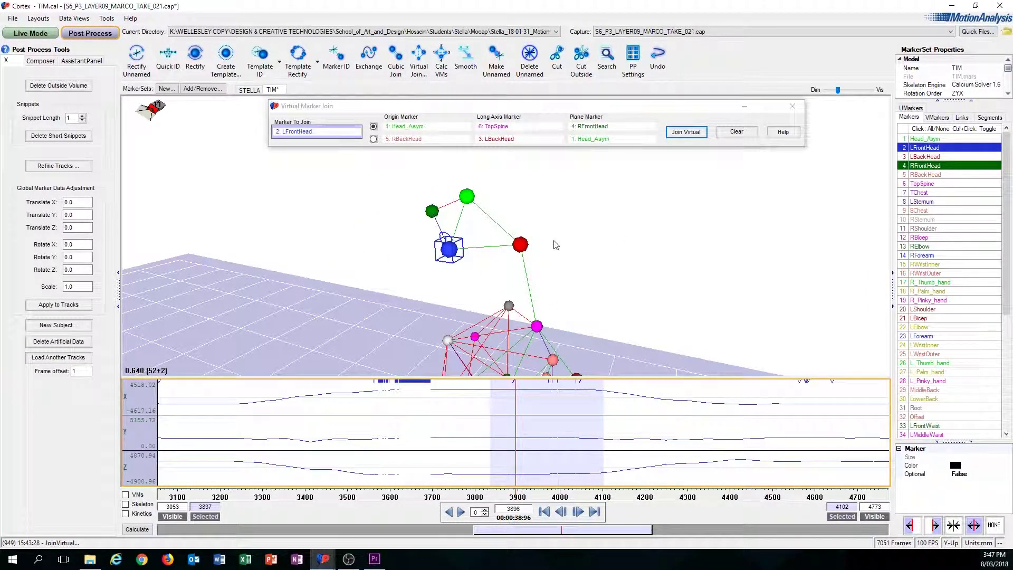
{"action": "left_click_drag", "start_coordinate": [507, 236], "coordinate": [547, 242]}
{"action": "scroll", "coordinate": [605, 245], "scroll_direction": "down", "scroll_amount": 6}
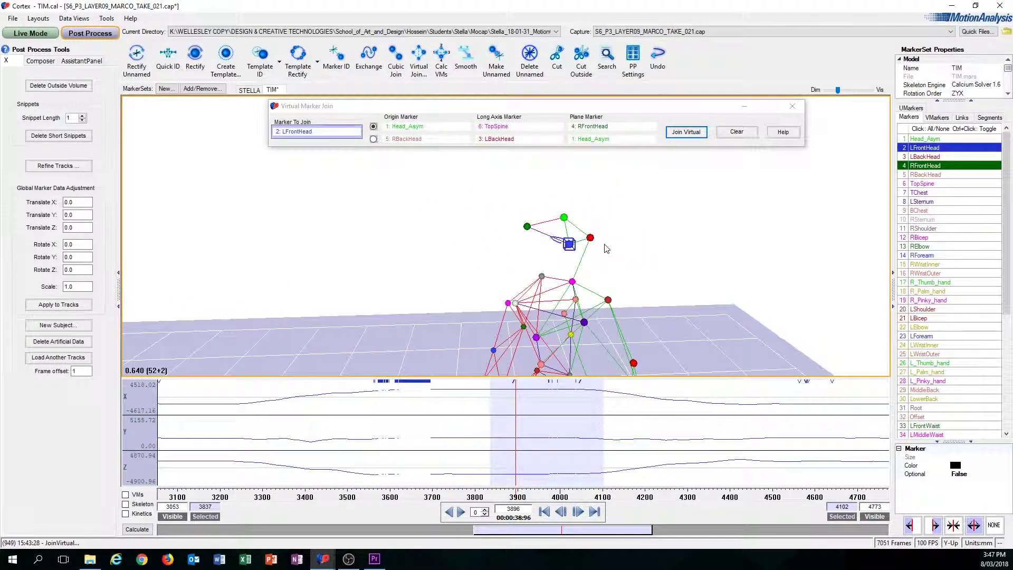
{"action": "scroll", "coordinate": [606, 253], "scroll_direction": "down", "scroll_amount": 4}
{"action": "scroll", "coordinate": [602, 256], "scroll_direction": "up", "scroll_amount": 3}
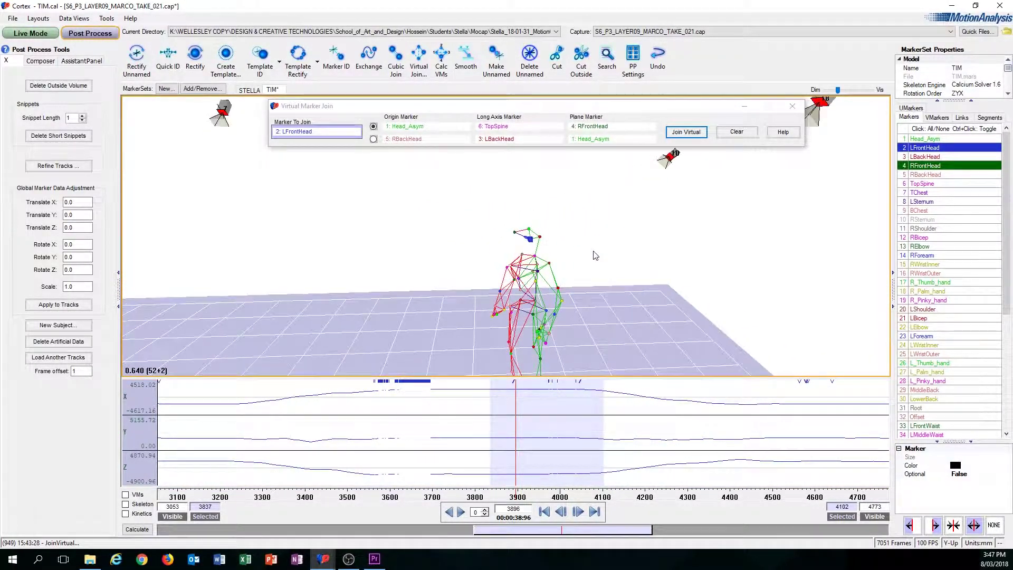
{"action": "left_click_drag", "start_coordinate": [627, 250], "coordinate": [603, 256]}
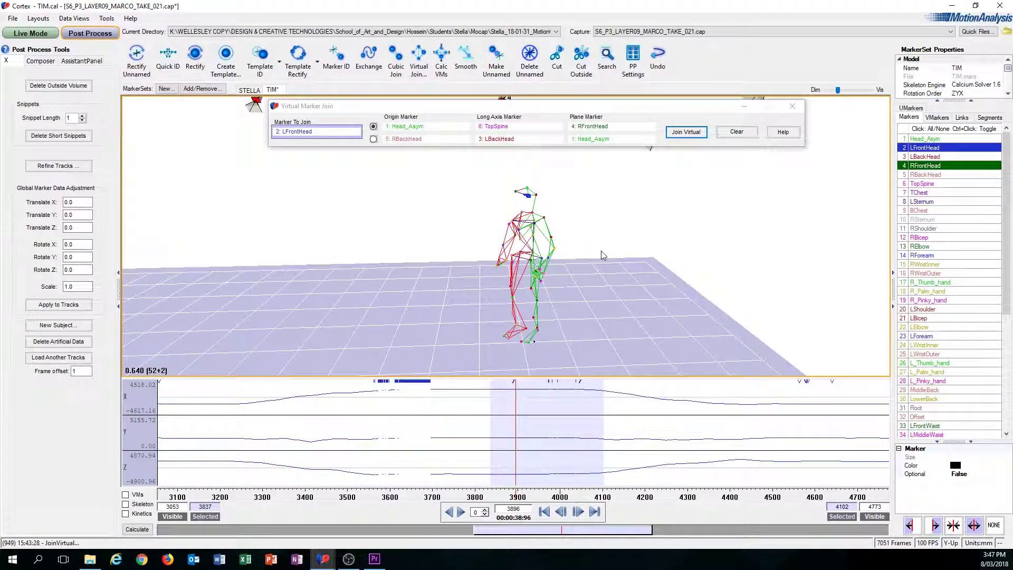